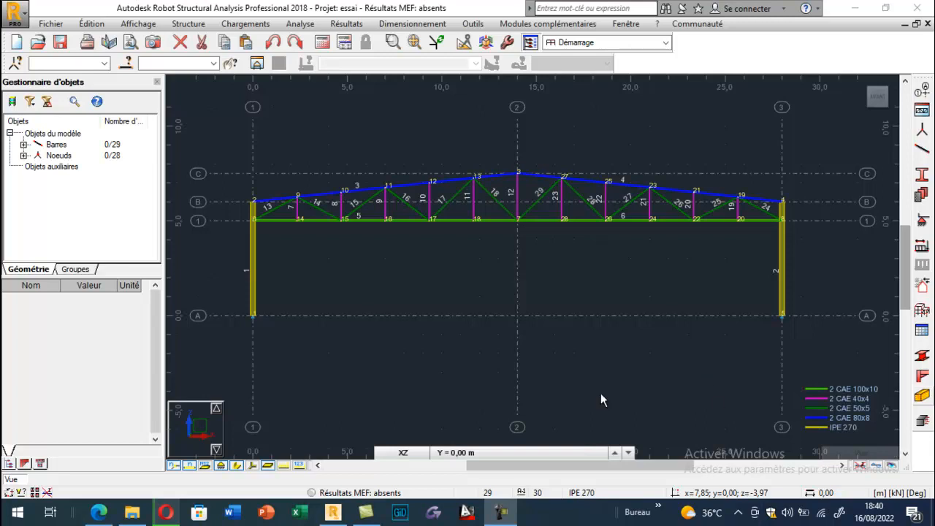
Consult the project data in the PDF and check the load design codes in Robot's task preferences.
click(98, 512)
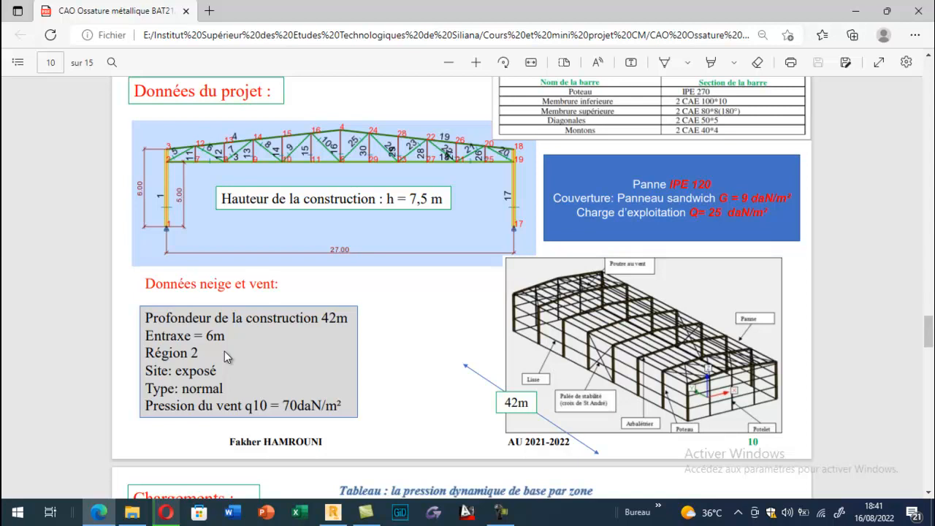
click(332, 511)
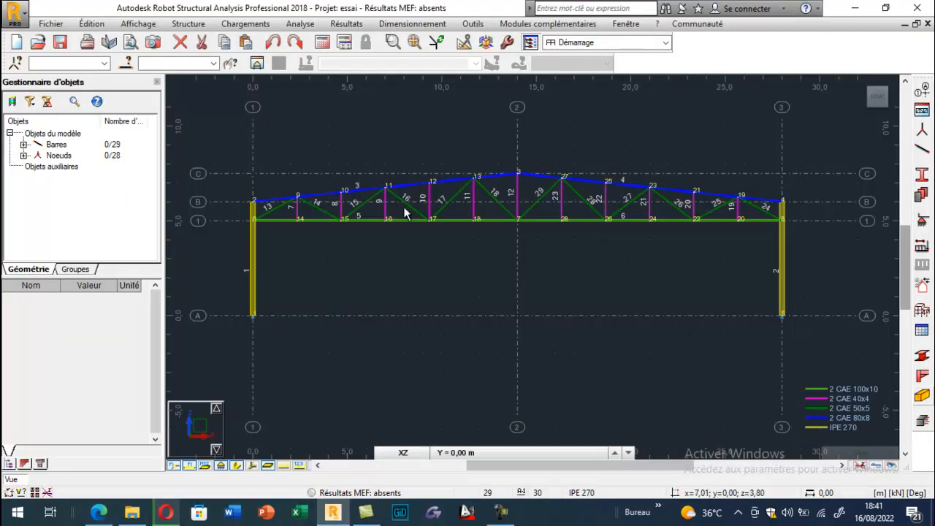
click(472, 23)
click(502, 249)
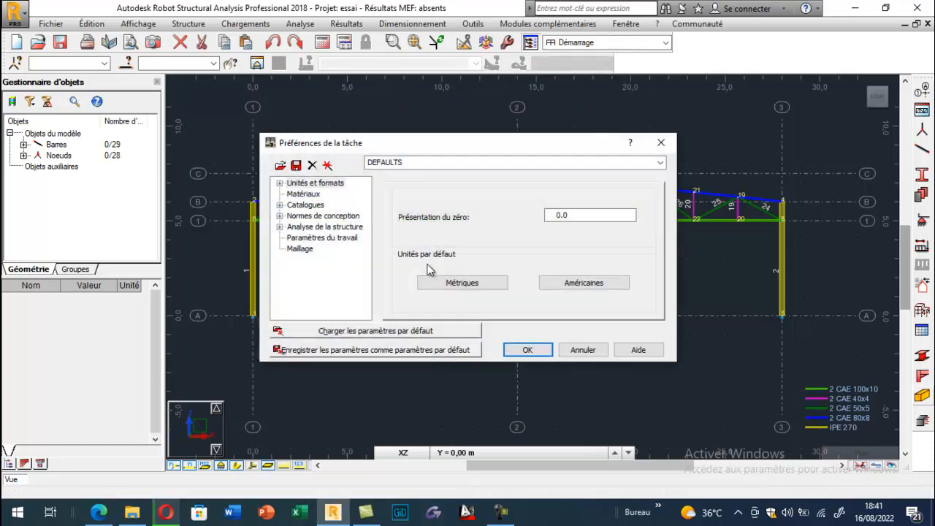
click(279, 215)
click(313, 226)
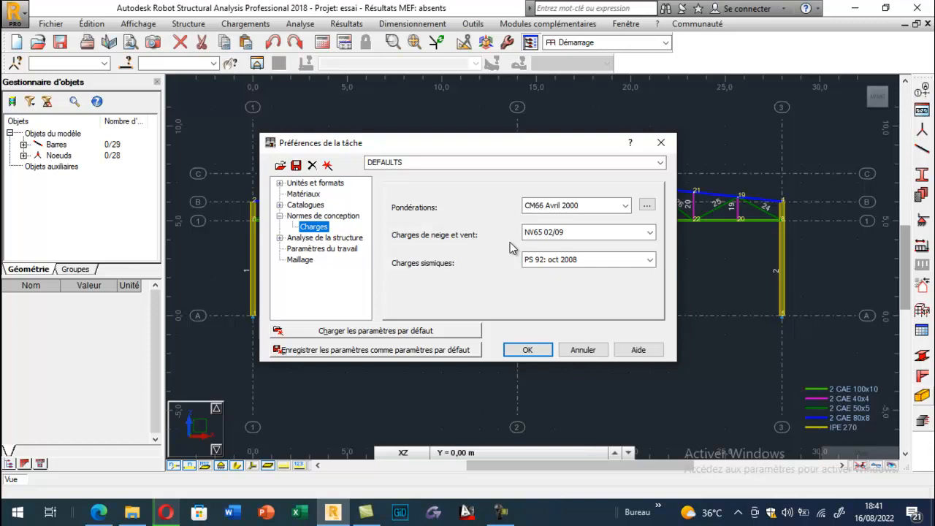
click(531, 350)
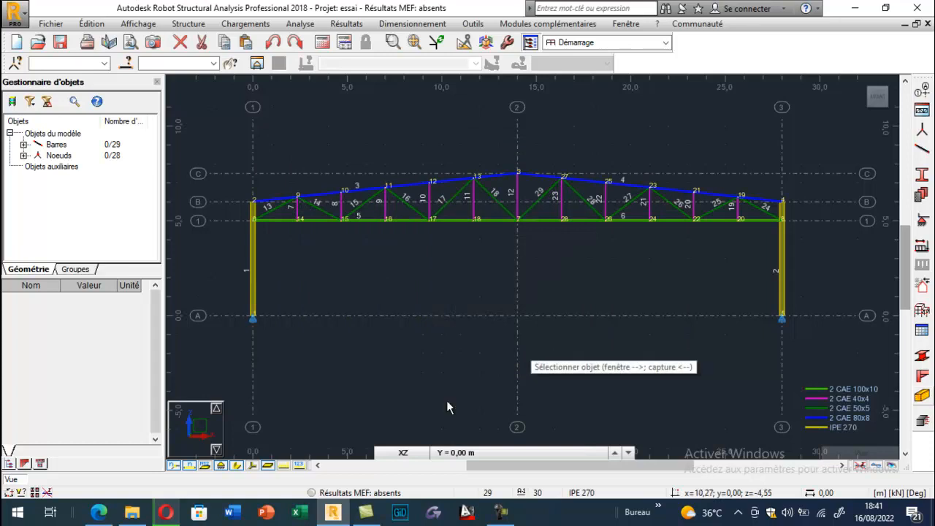
Check the load units in the project data PDF and set the force unit to daN in Robot's task preferences.
click(99, 511)
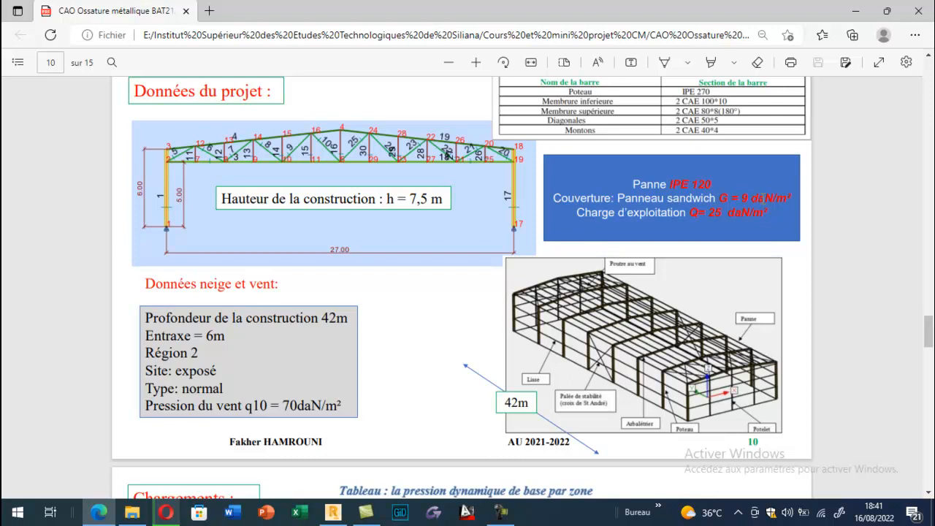
click(332, 511)
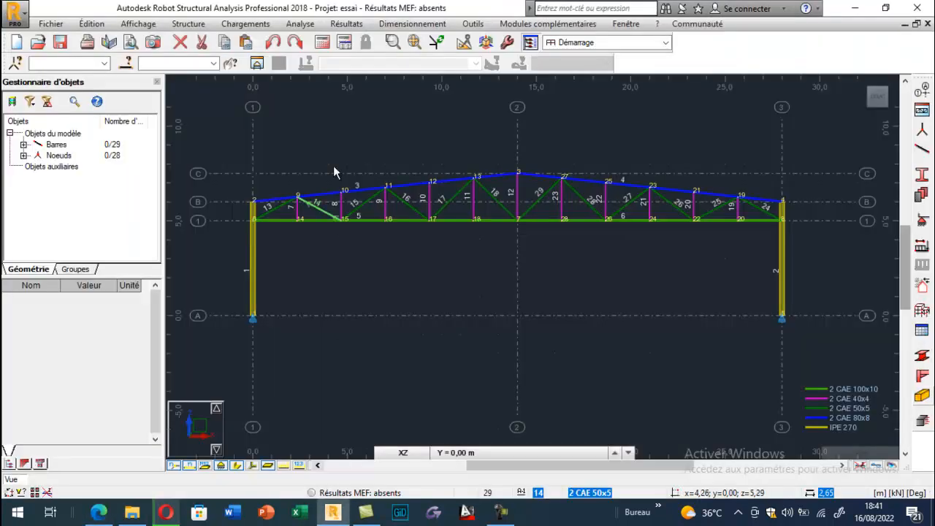
click(473, 23)
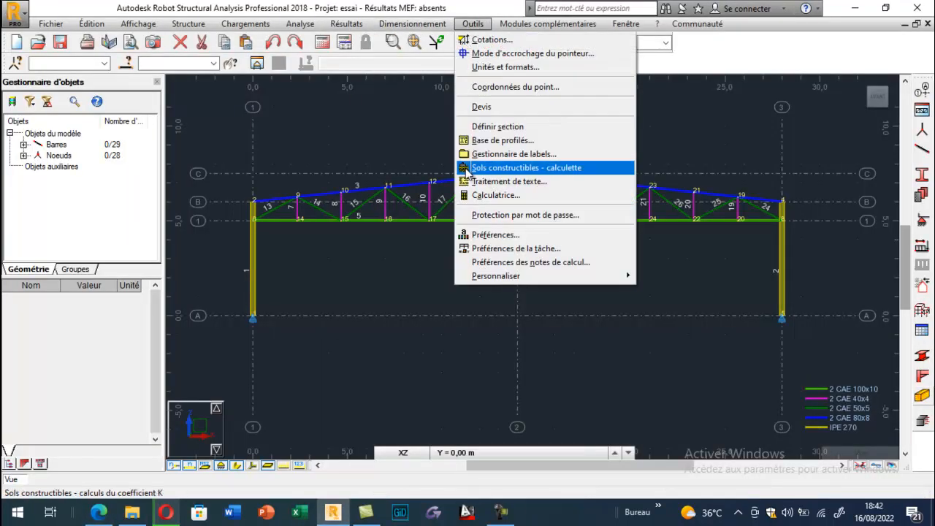
click(482, 253)
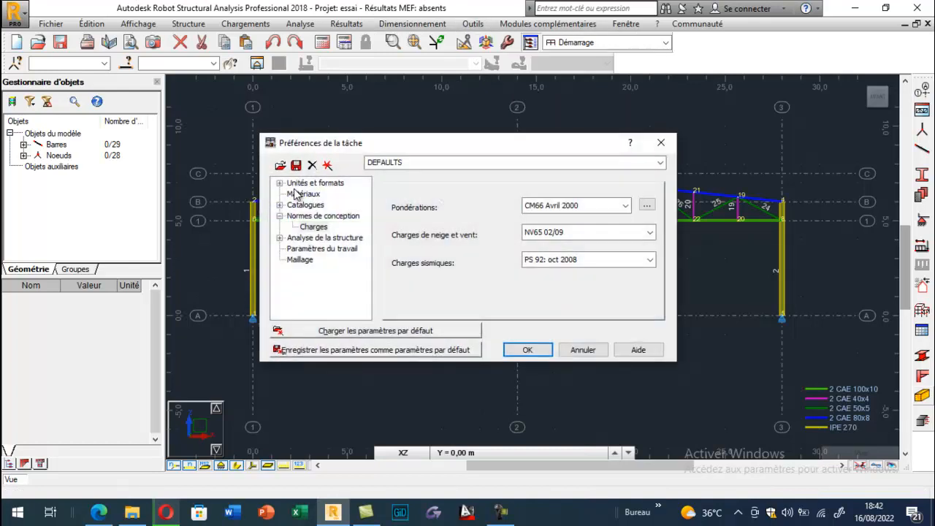
click(279, 183)
click(307, 205)
click(497, 213)
click(494, 226)
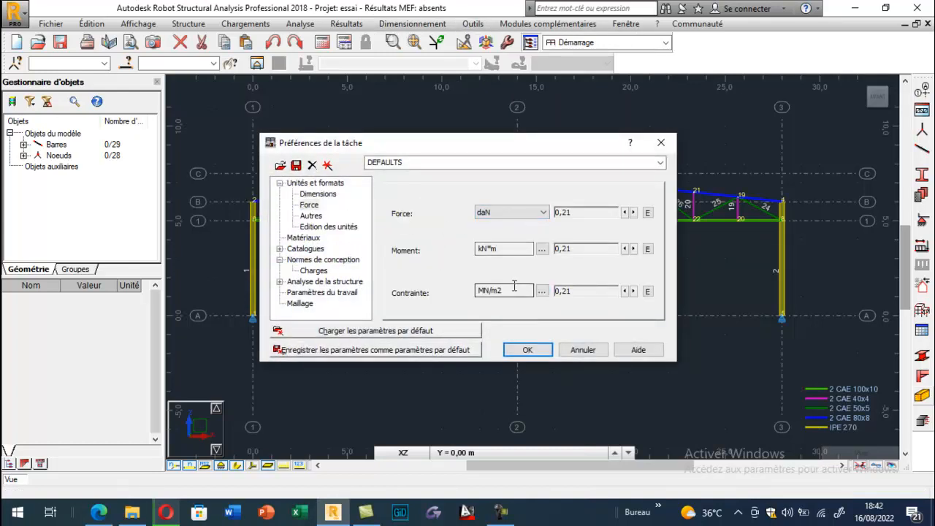
click(517, 349)
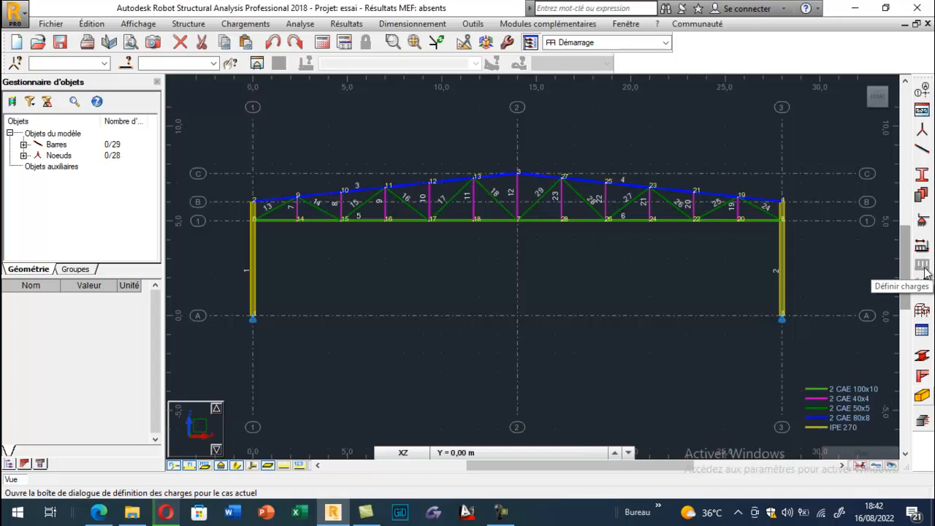
Open the load case definition, enter the name "Poids propre du portique" for case 1, and turn off the bars' section shape display.
click(921, 246)
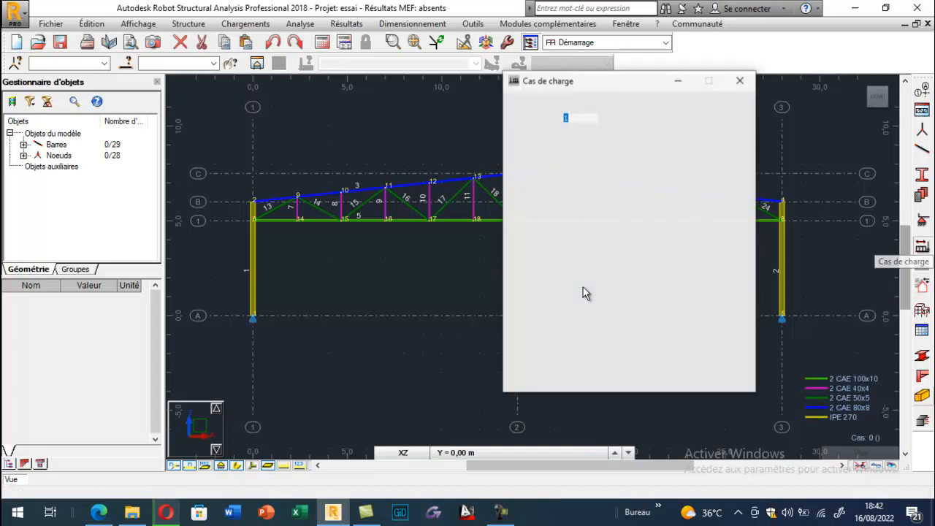
mouse_move(549, 82)
mouse_down()
mouse_move(417, 69)
mouse_move(203, 125)
mouse_up()
key(Tab)
key(Tab)
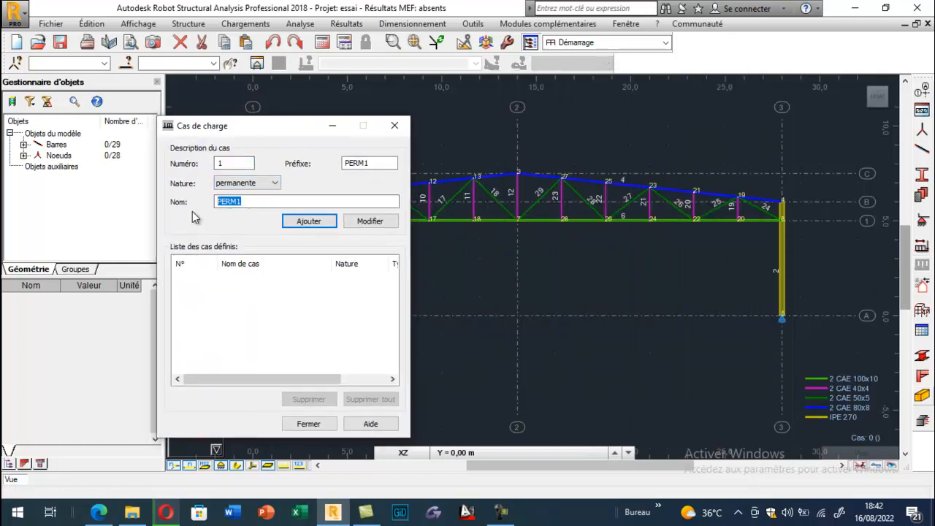
text(Poids propre du portique)
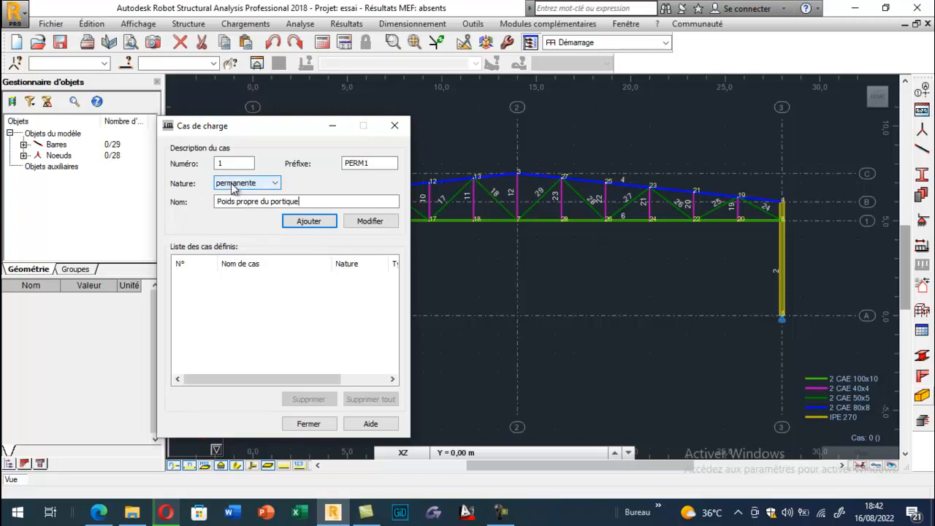
drag(255, 122, 79, 71)
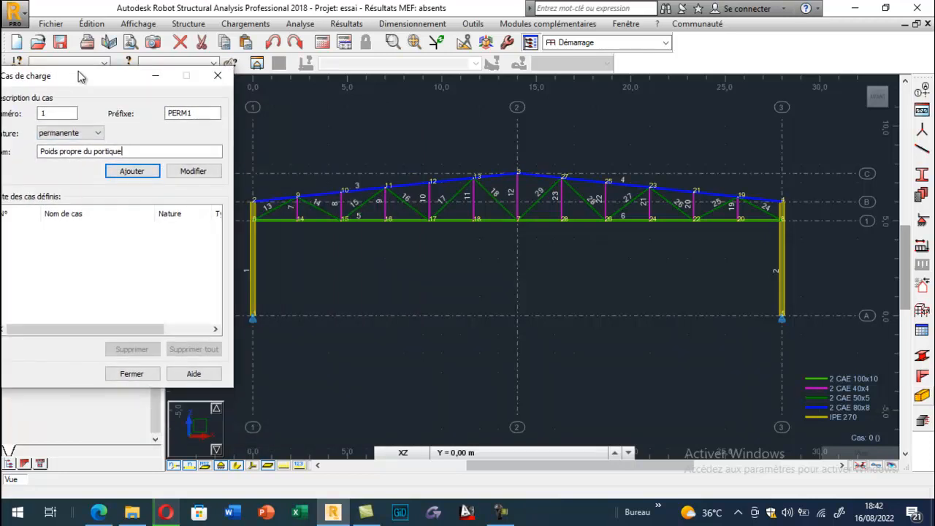
click(238, 468)
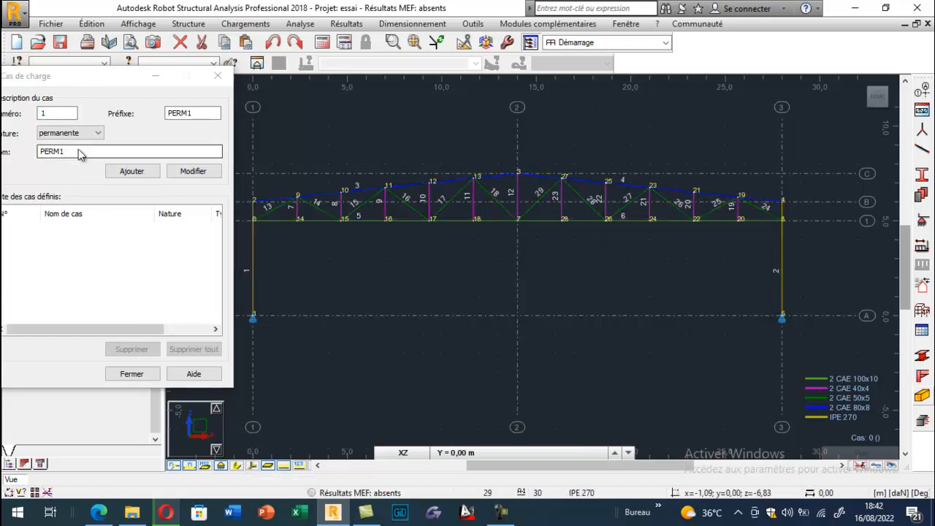
Add permanent load case 1 under the name "poids propre du portique".
drag(77, 78, 107, 76)
drag(107, 149, 16, 167)
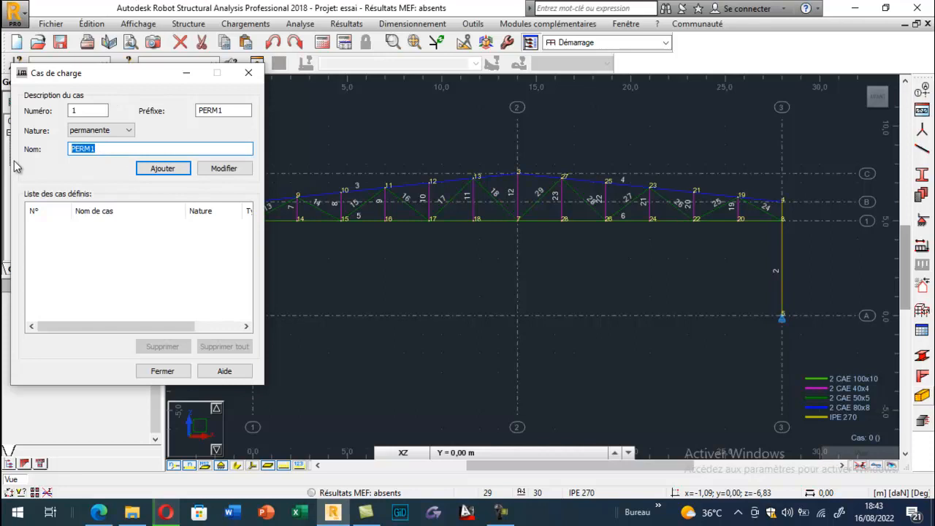
text(poids propre du portique)
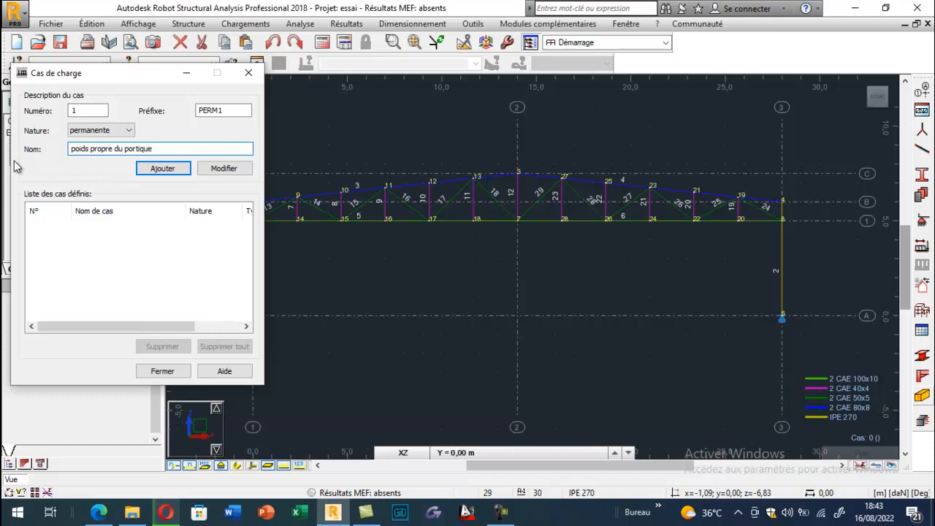
click(161, 169)
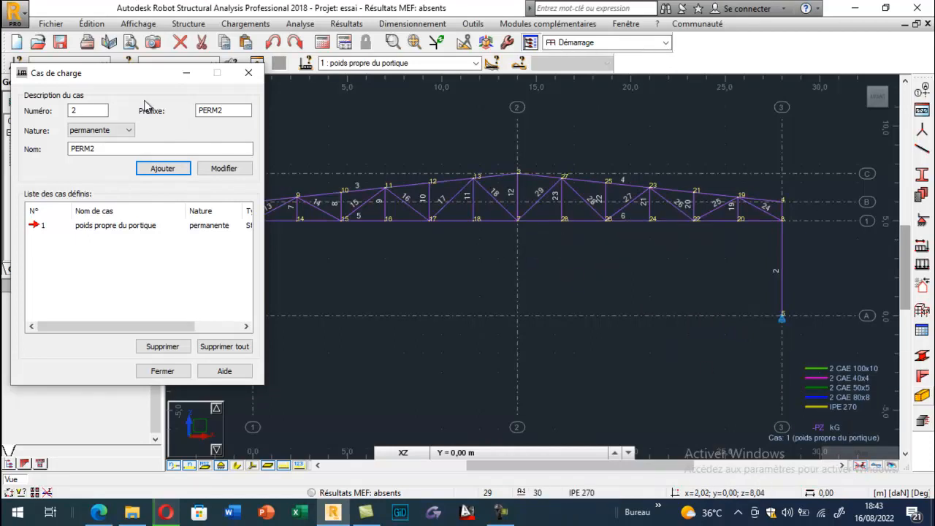
Delete load case 1 "poids propre du portique" from the defined cases.
drag(132, 81, 285, 99)
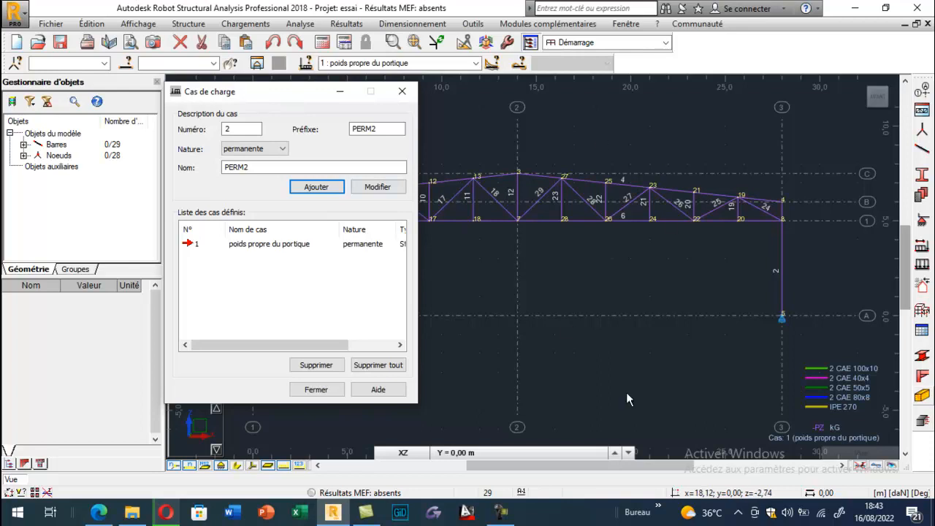
mouse_move(866, 442)
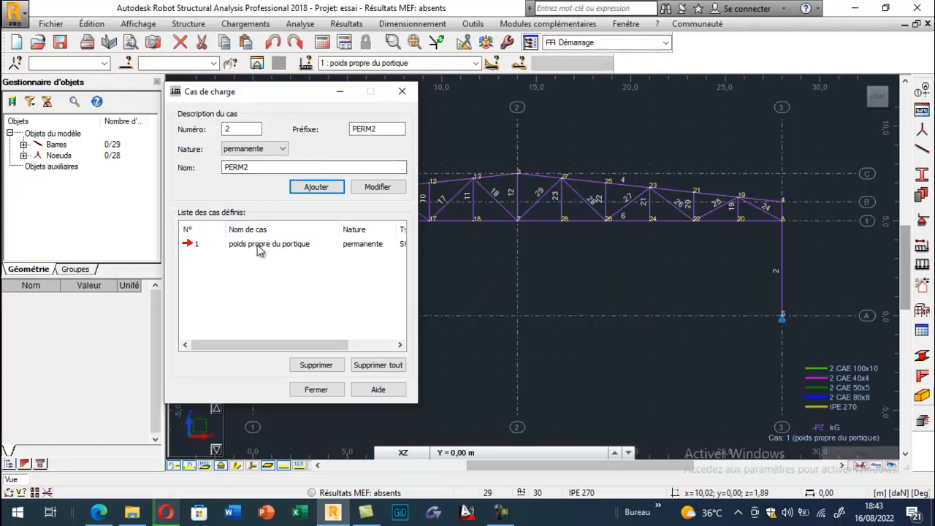
click(314, 365)
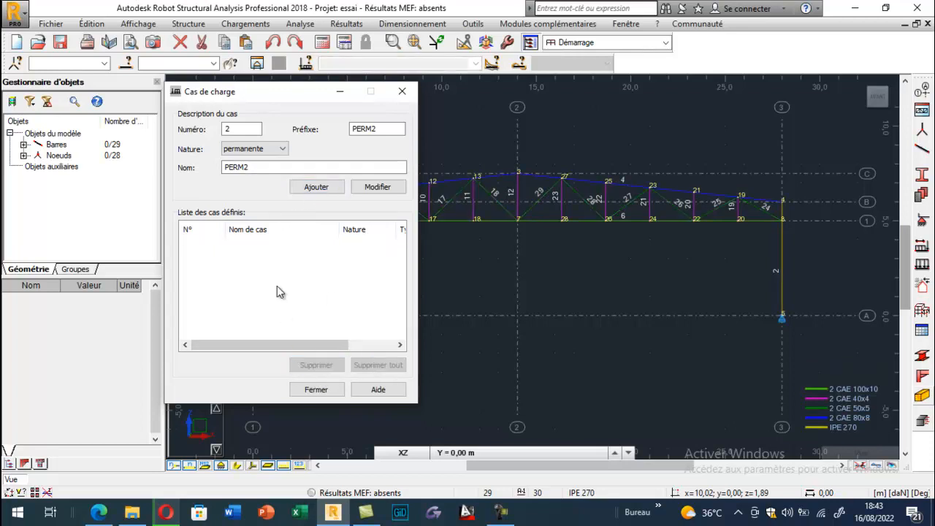
Add permanent load case 2 under the name "Poids propre de du portique".
drag(261, 166, 178, 185)
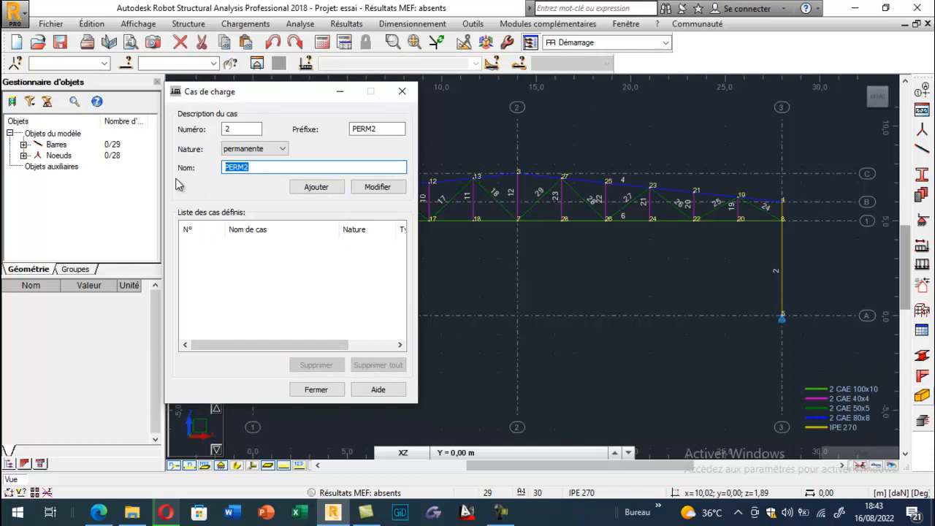
text(Poids propre de la structure)
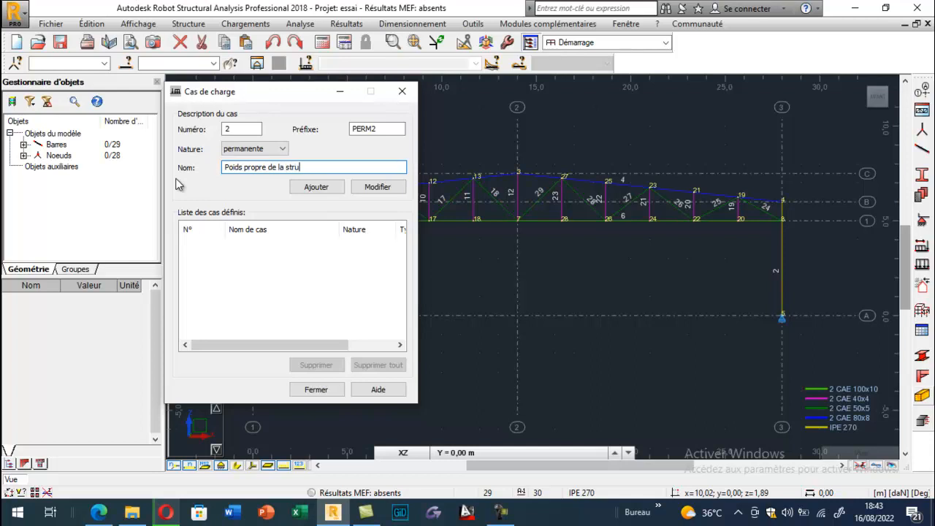
key(BackSpace)
key(BackSpace)
key(BackSpace)
key(BackSpace)
key(BackSpace)
key(BackSpace)
key(BackSpace)
key(BackSpace)
key(BackSpace)
key(BackSpace)
key(BackSpace)
text(du portique)
click(316, 186)
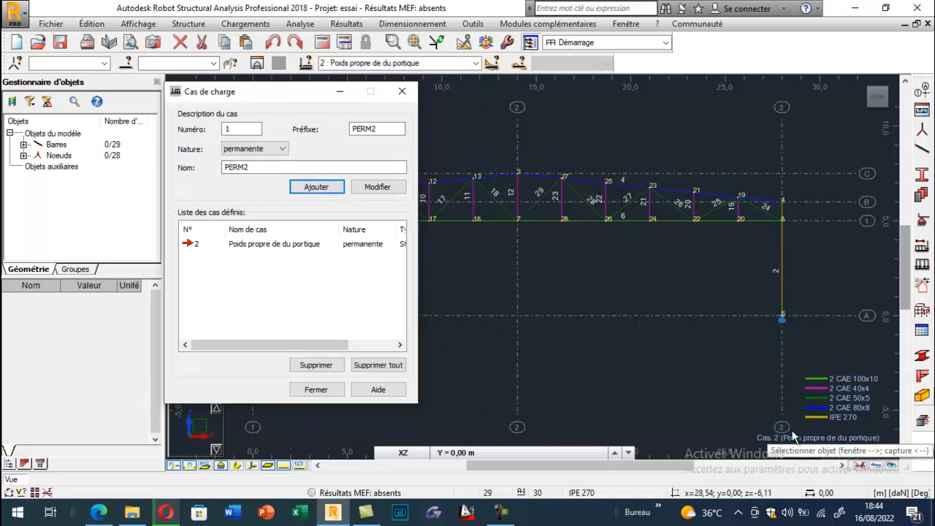
Apply self-weight in the -PZ direction to the whole structure in load case 2 and close the load definition.
drag(273, 91, 153, 58)
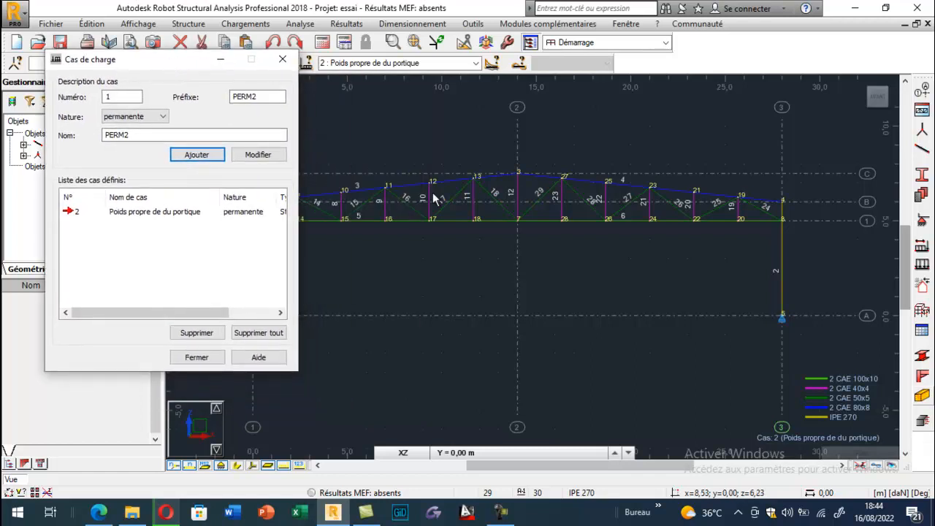
scroll(569, 193, down, 2)
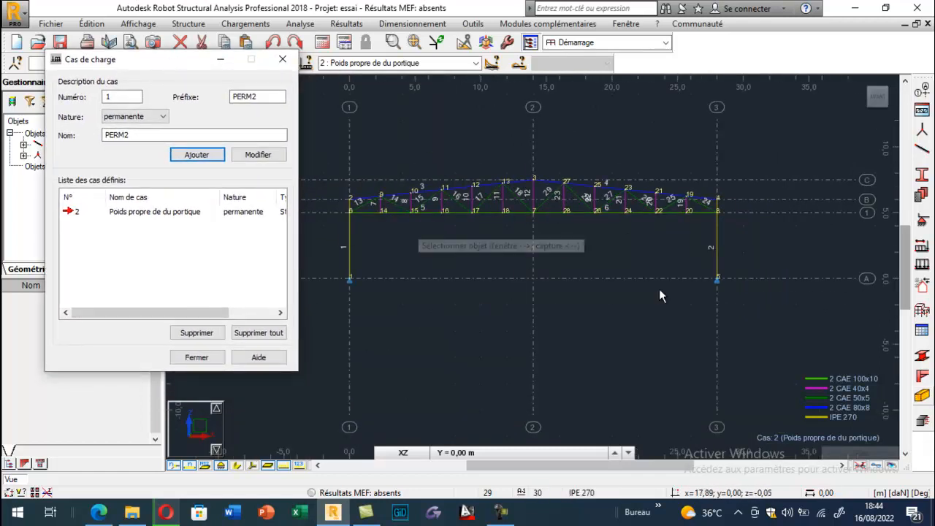
click(922, 269)
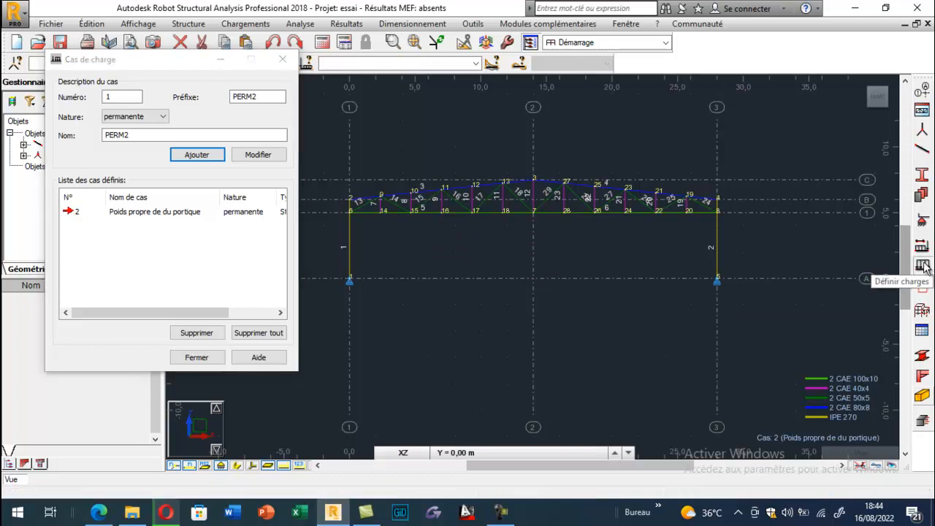
click(835, 138)
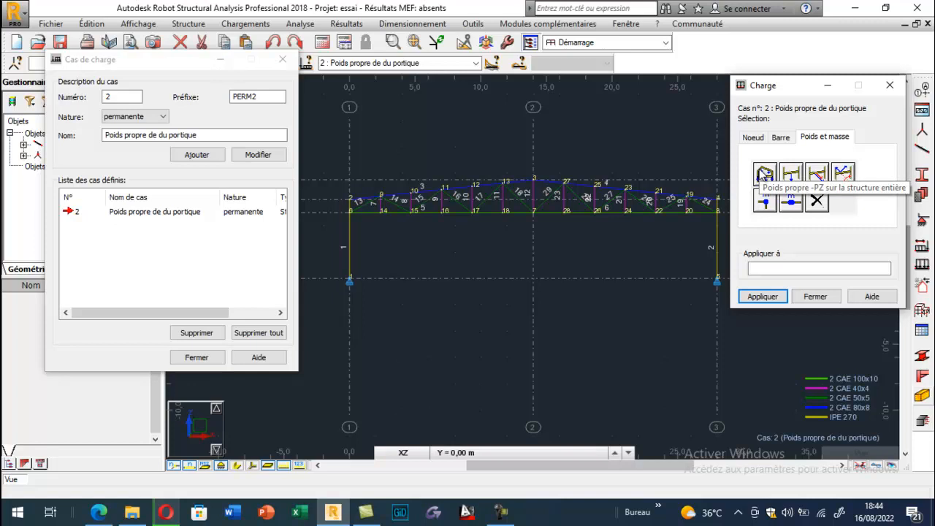
click(763, 174)
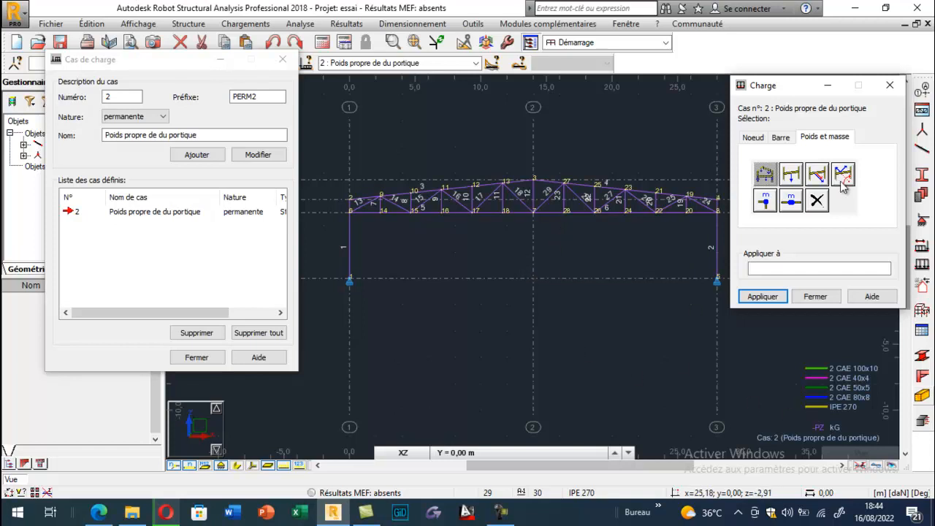
click(891, 86)
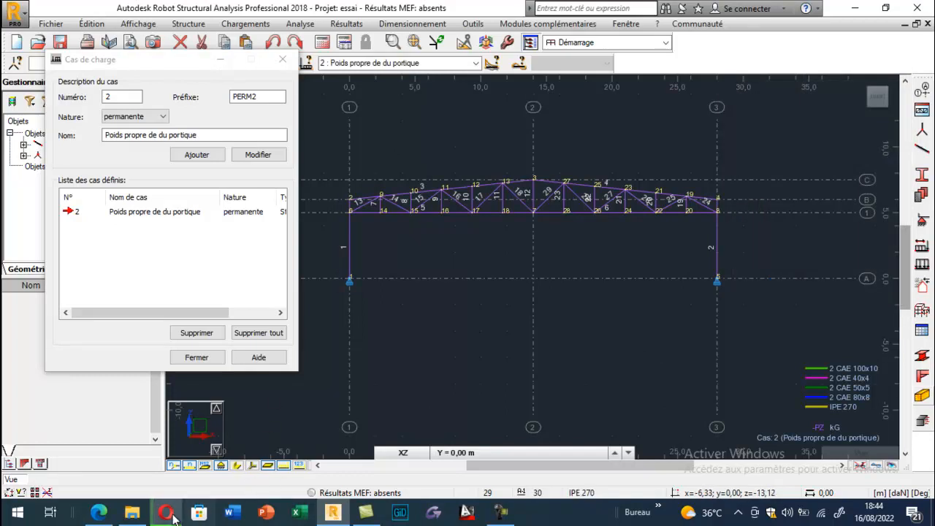
Review the purlin, roofing and live load data in the project PDF and inspect top chord bar 3 in the Robot model.
key(alt+Tab)
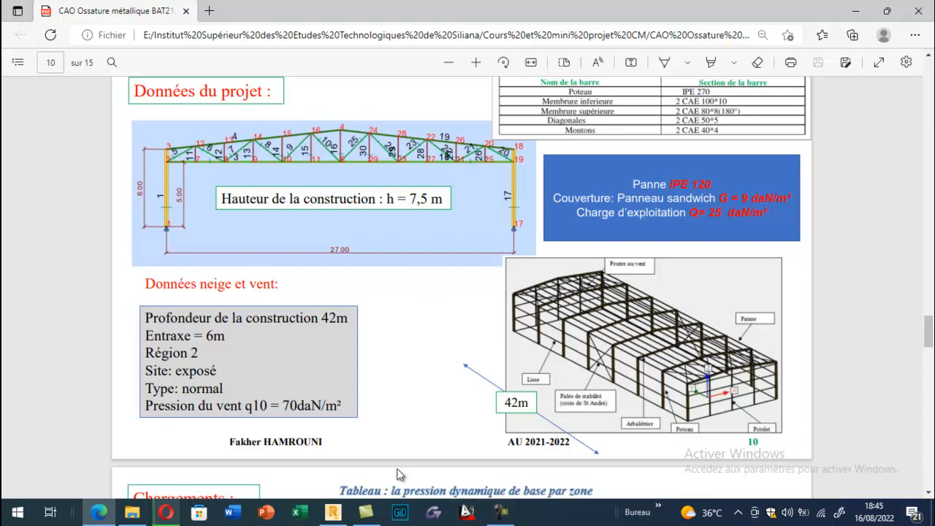
click(332, 511)
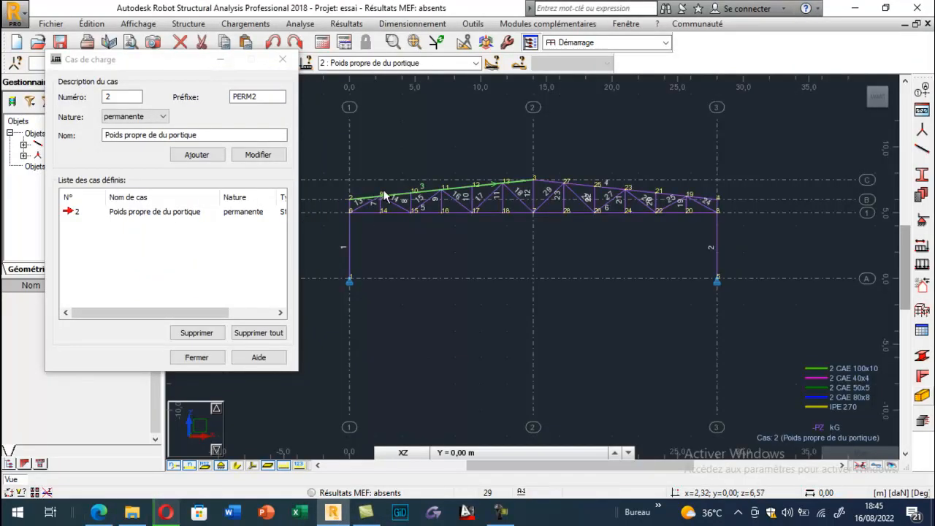
click(436, 195)
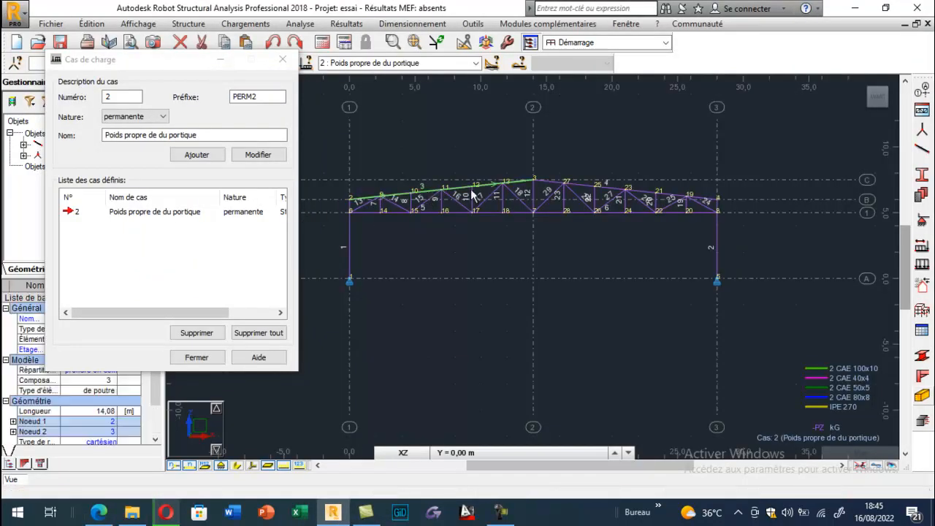
click(493, 263)
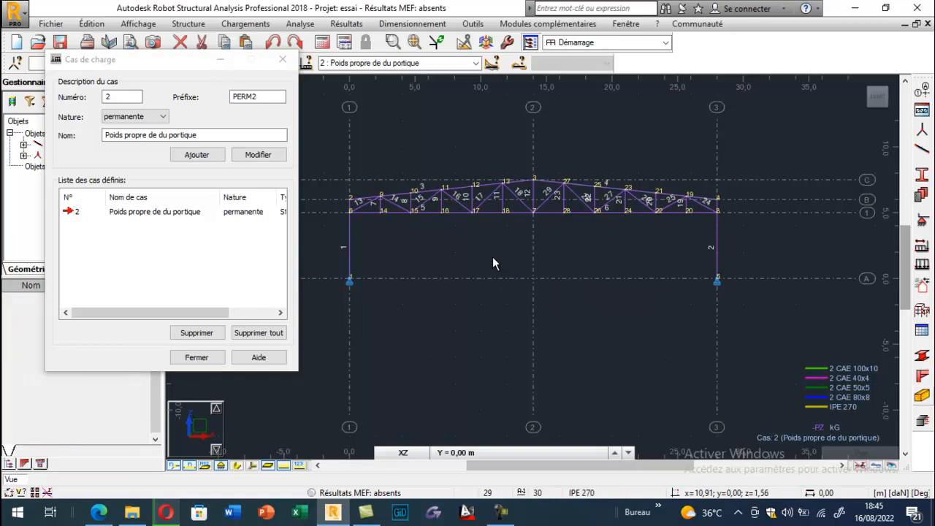
Add a permanent load case named "poids propre de la couverture" to the defined cases.
click(94, 143)
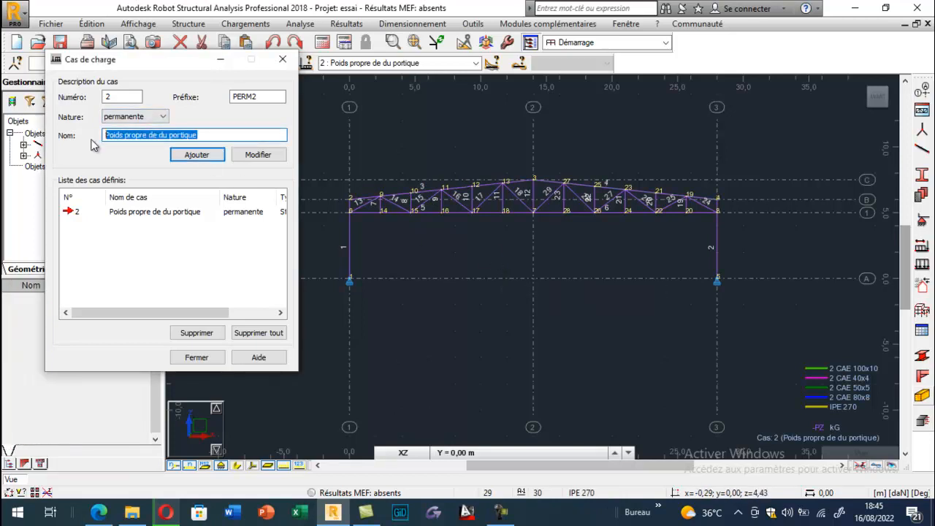
text(poi)
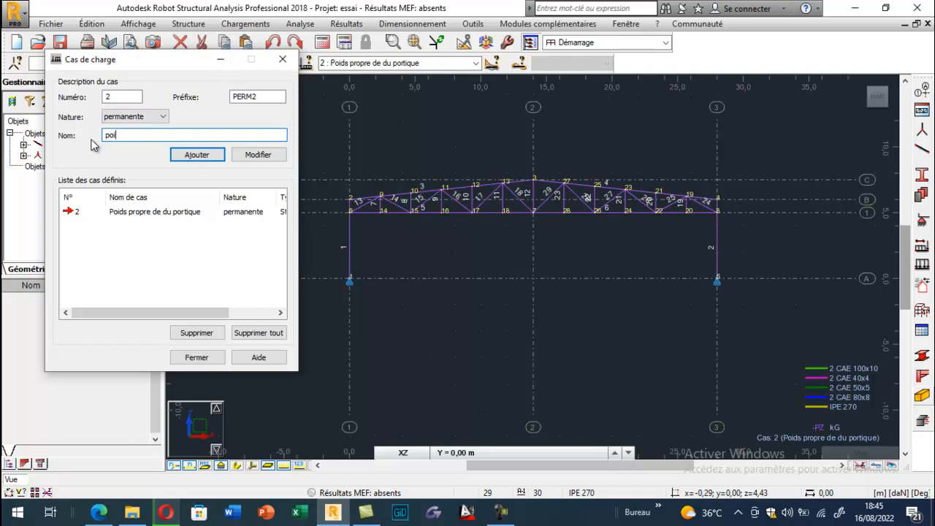
text(ds propre de la couverture)
click(195, 157)
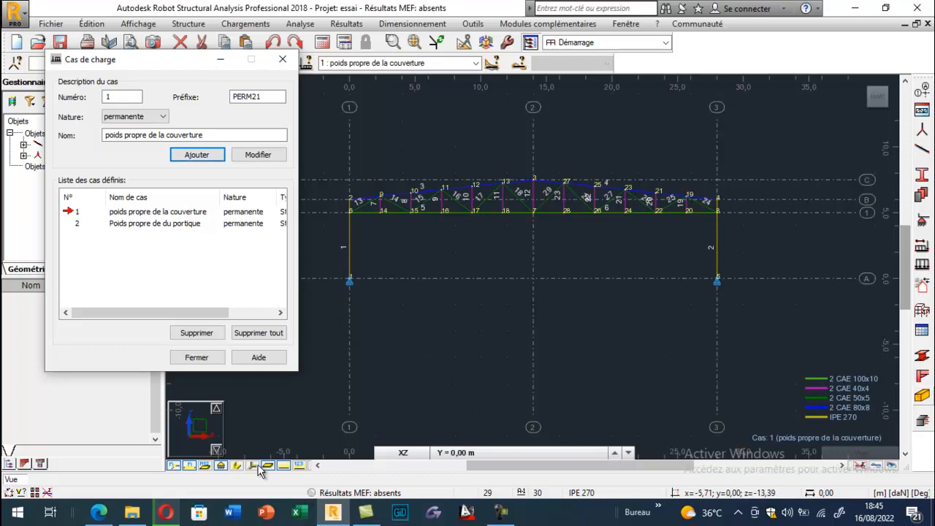
Check the sandwich panel roofing load and the frame spacing in the project PDF, and return to the Robot model to examine the truss.
click(100, 513)
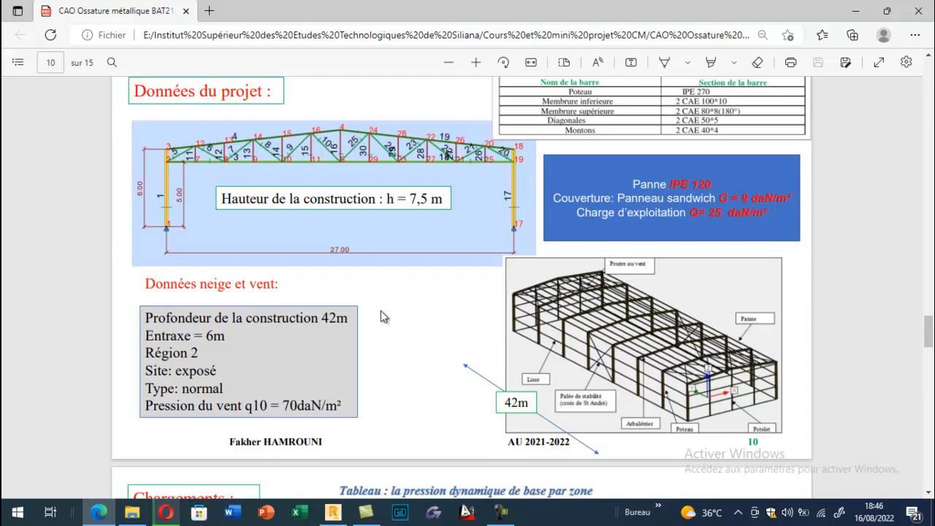
click(333, 511)
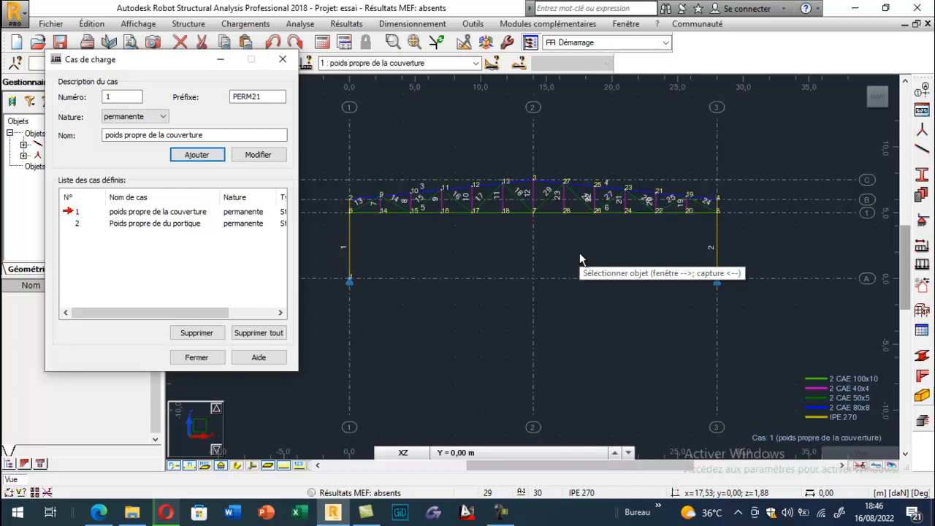
scroll(449, 193, up, 3)
scroll(449, 194, down, 2)
scroll(478, 151, down, 2)
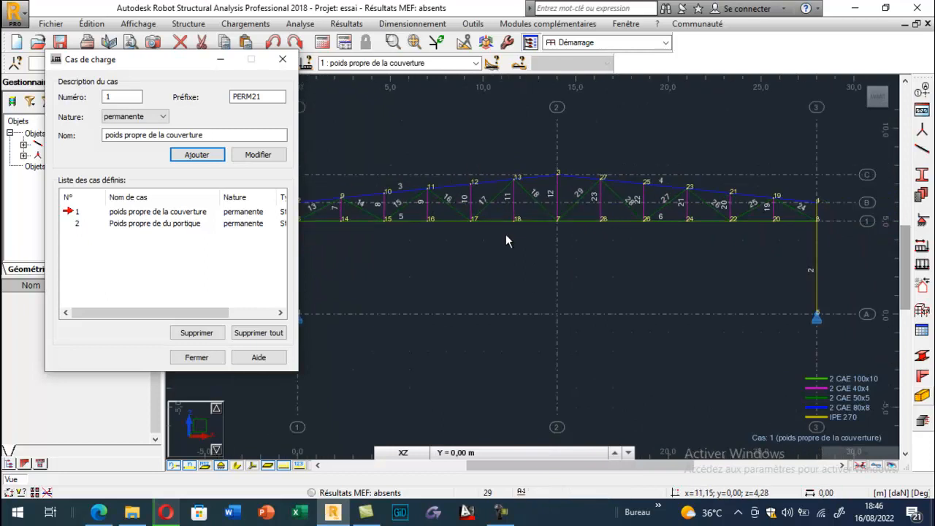
scroll(499, 229, down, 1)
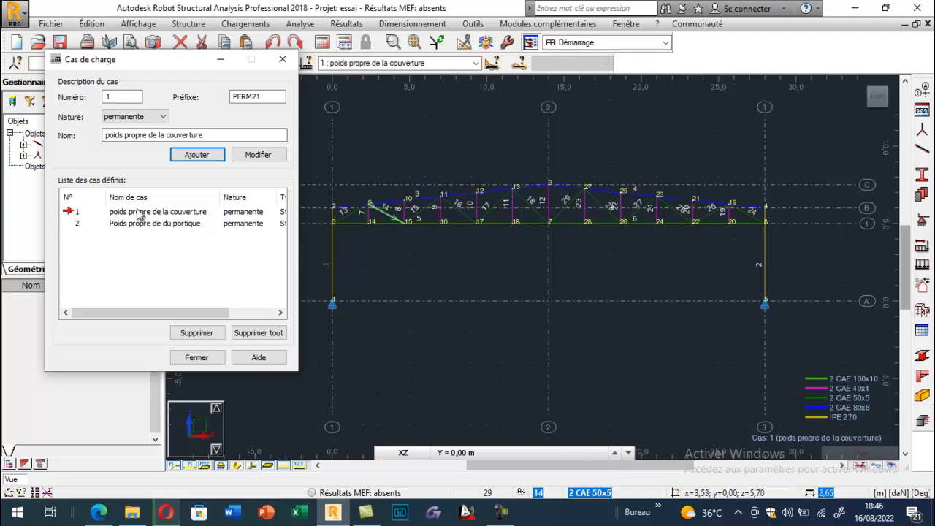
Apply a uniform load of -54 daN/m in global Z to top chord bars 3 and 4 in load case 1, with load values displayed.
click(135, 116)
click(132, 125)
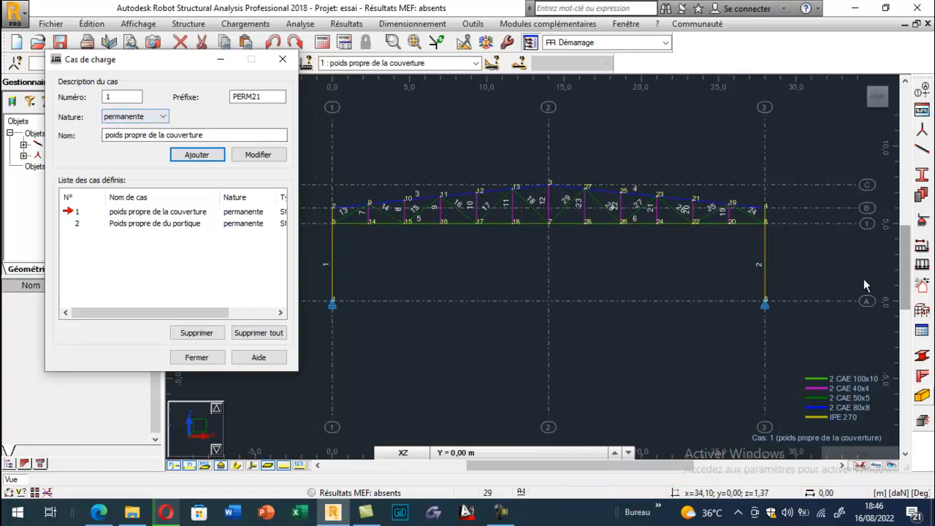
click(925, 269)
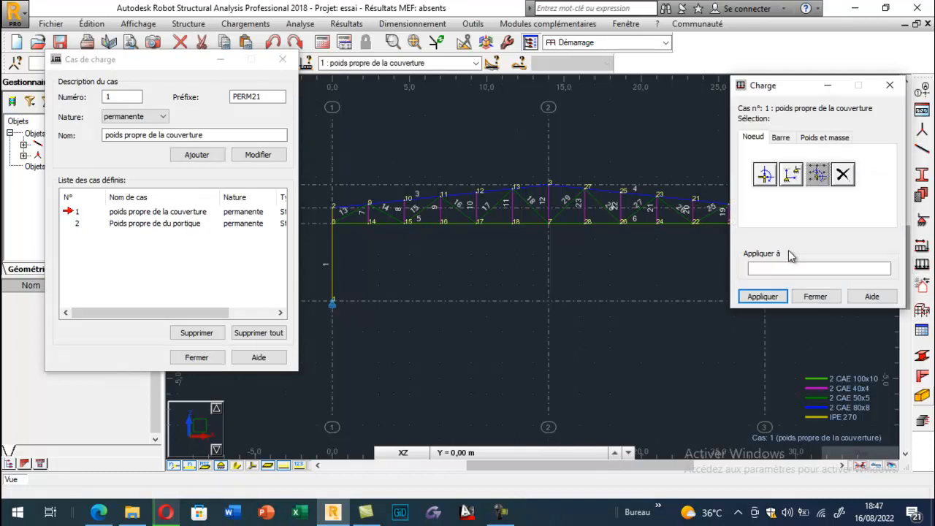
click(780, 139)
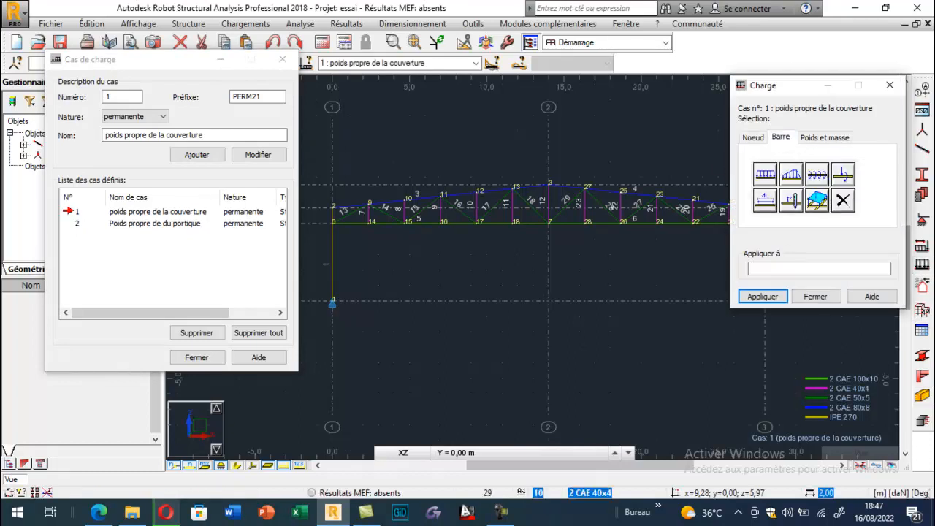
click(767, 175)
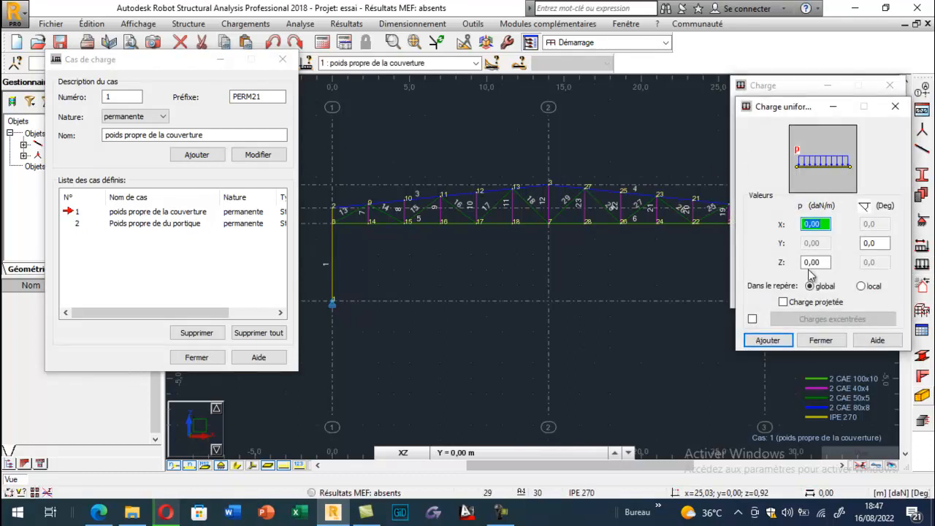
drag(825, 261, 802, 262)
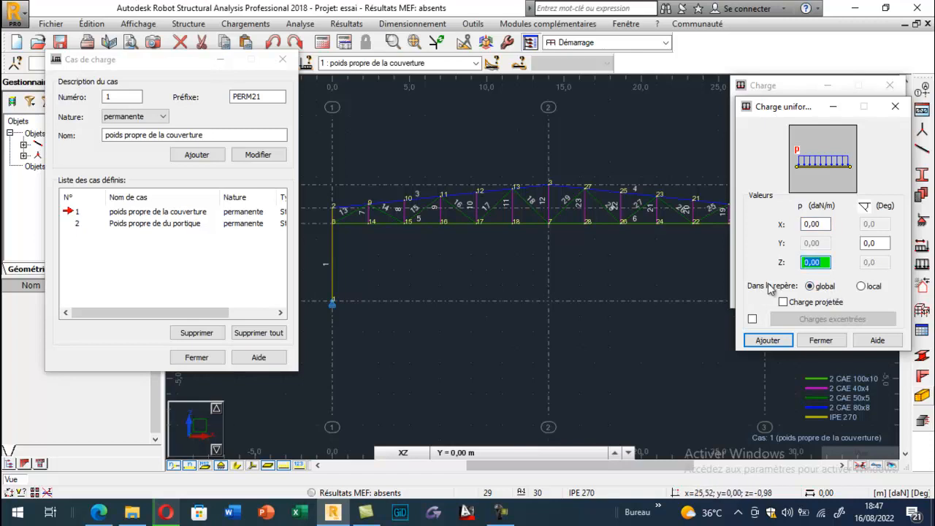
text(-54)
click(776, 341)
click(498, 190)
click(573, 186)
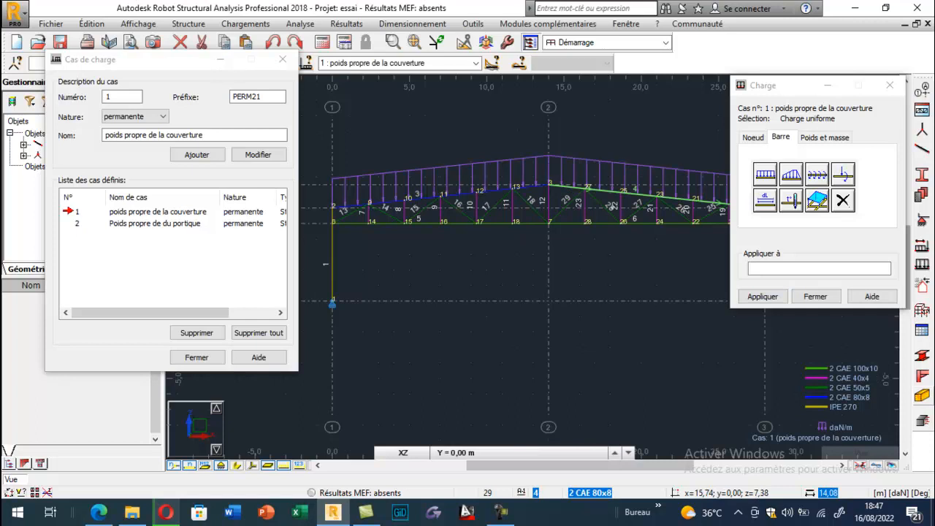
click(301, 465)
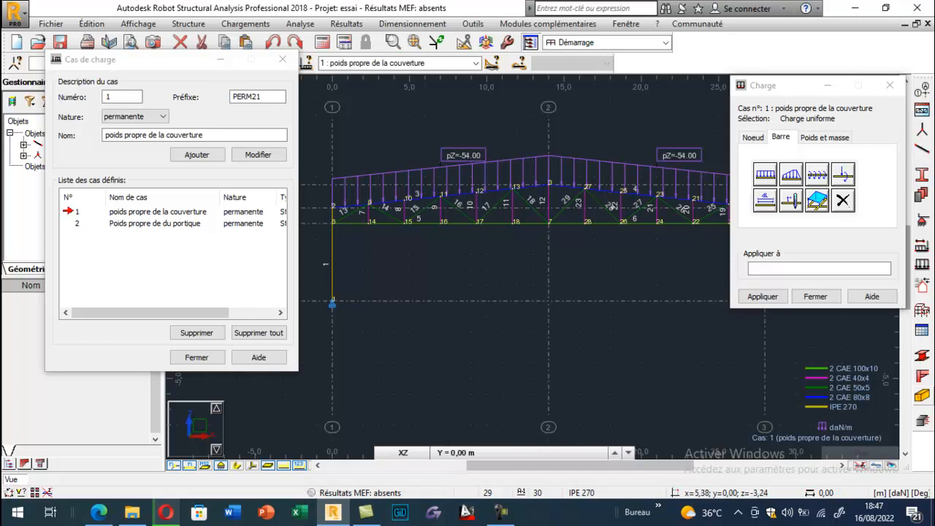
click(814, 295)
Add a permanent load case named "poids propre des pannes" to the defined cases.
drag(206, 136, 167, 146)
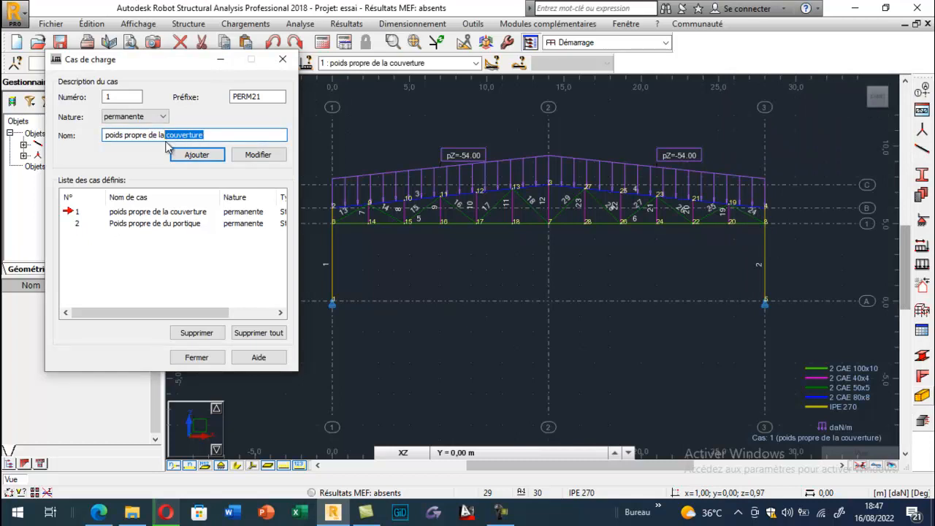
key(BackSpace)
key(BackSpace)
key(BackSpace)
key(BackSpace)
key(BackSpace)
text(s po)
key(BackSpace)
key(BackSpace)
text(pannes)
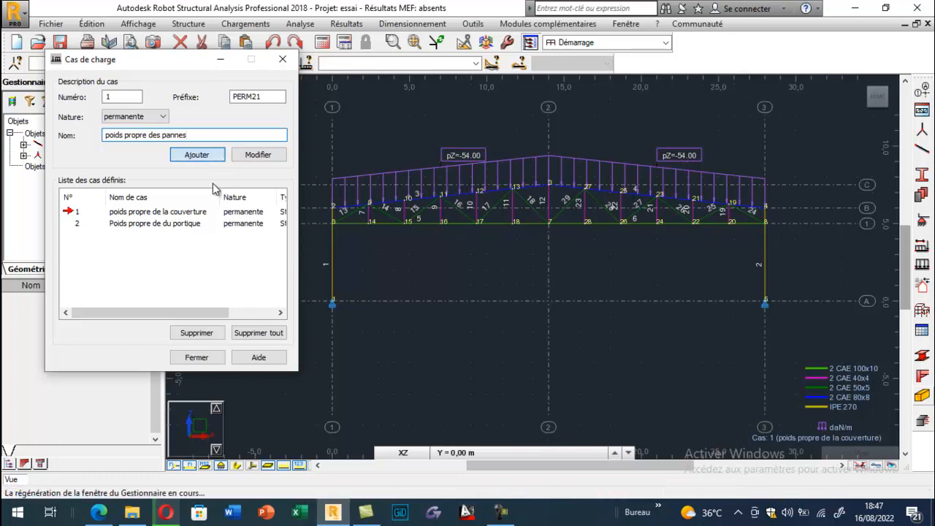
key(Return)
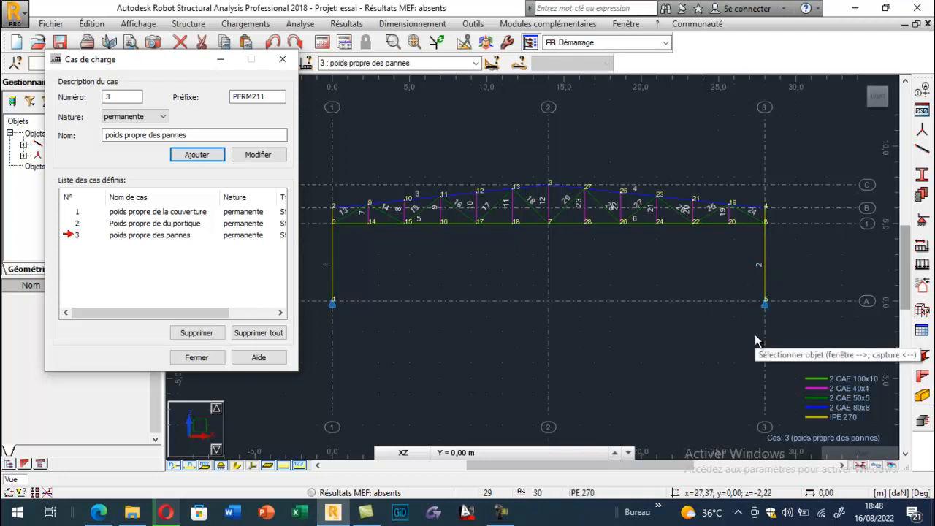
Apply a uniform load of -36 daN/m in global Z to top chord bars 3 and 4 in load case 3 and close the load definition.
click(764, 255)
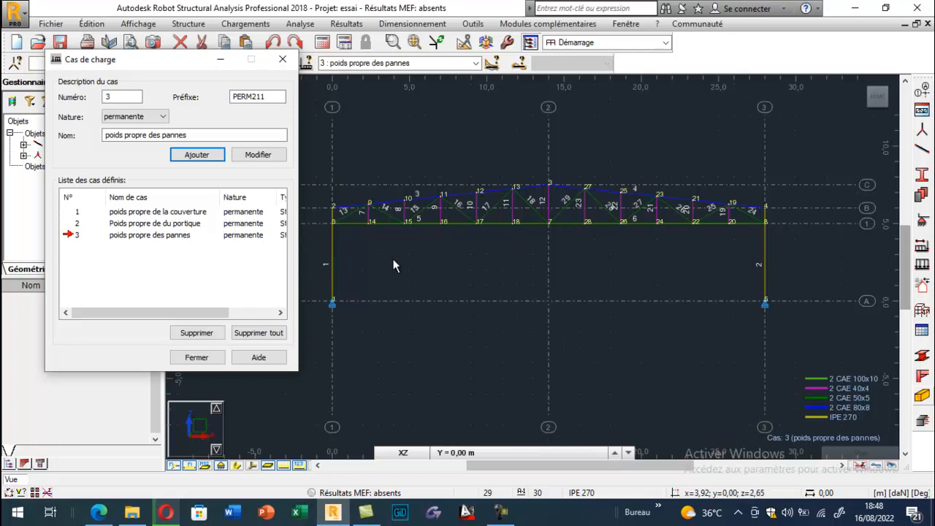
click(921, 286)
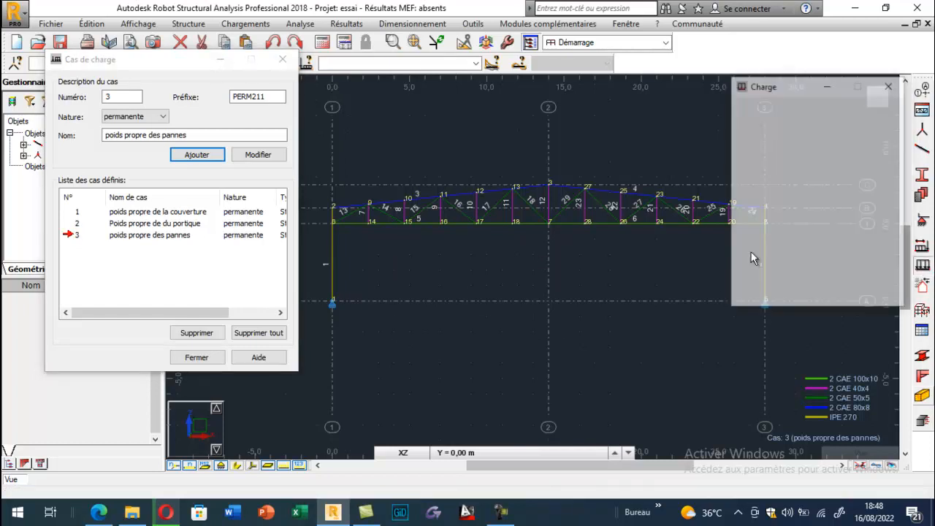
click(780, 138)
click(766, 177)
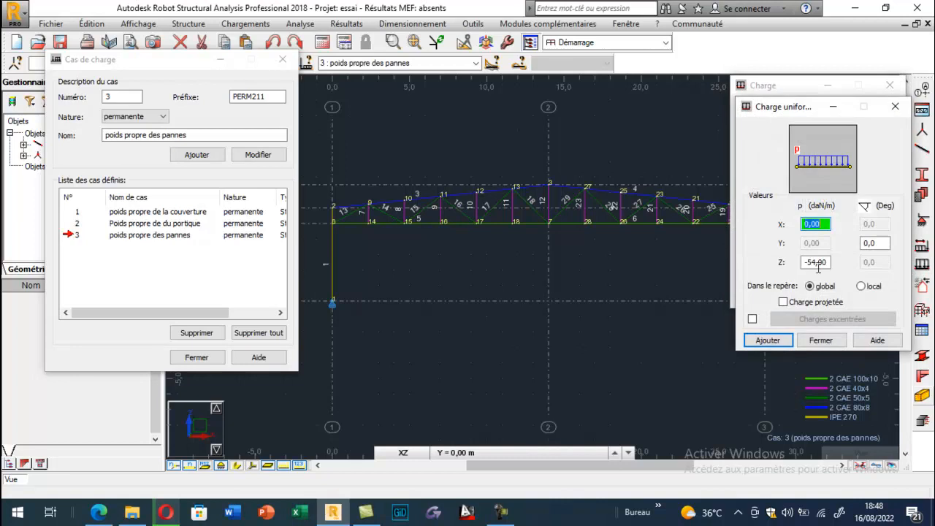
double_click(828, 262)
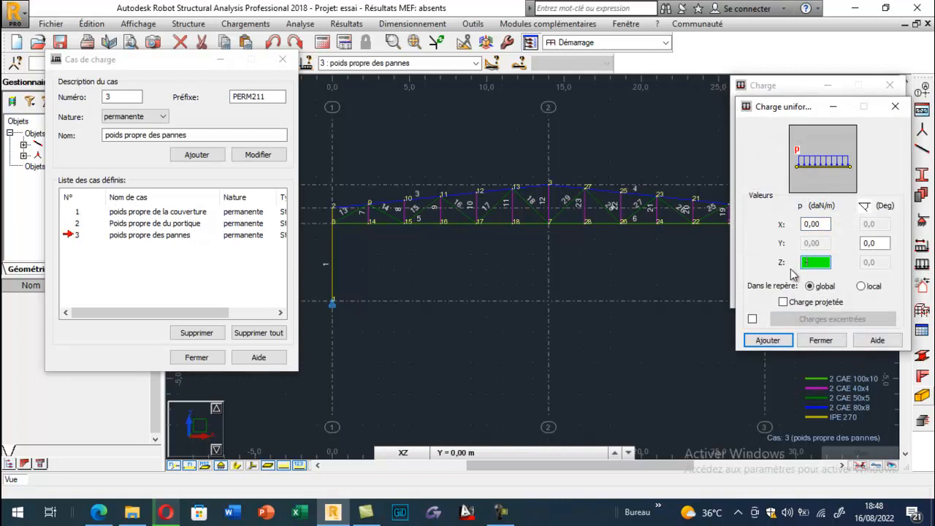
click(768, 340)
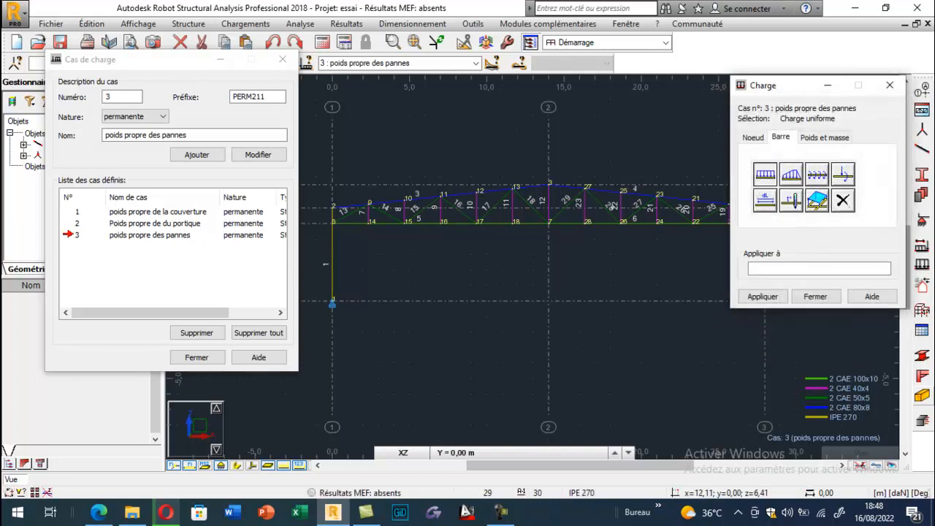
click(507, 191)
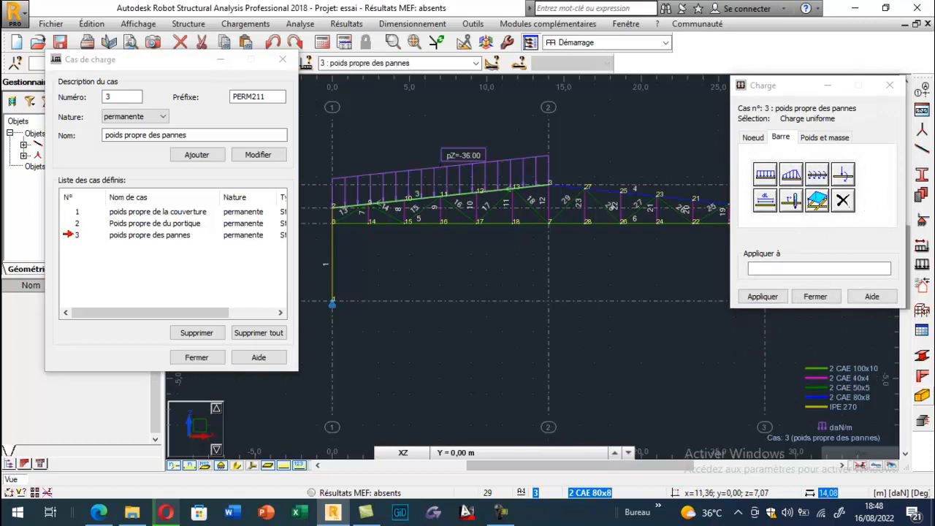
click(621, 192)
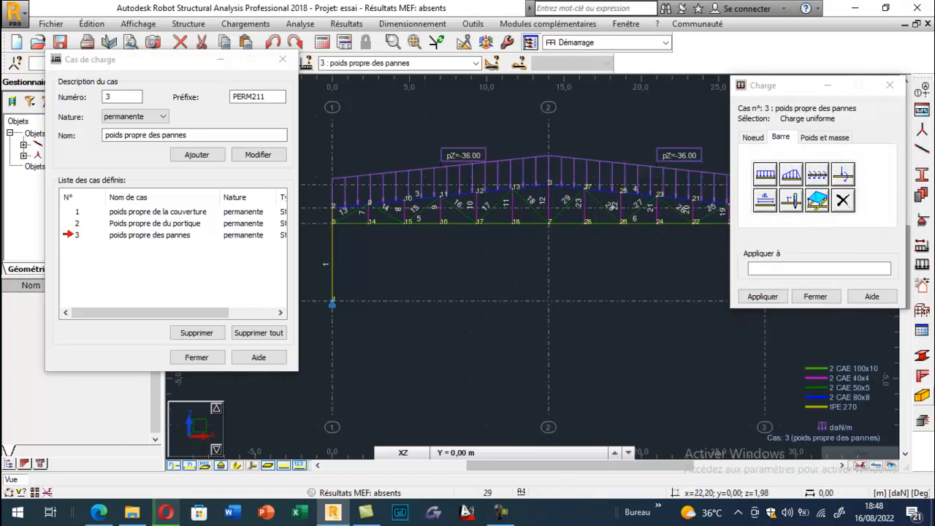
click(814, 297)
Hide the node and bar numbers in the view and make load case 2, the portal frame's self-weight, the current case.
scroll(446, 294, down, 2)
scroll(541, 288, up, 2)
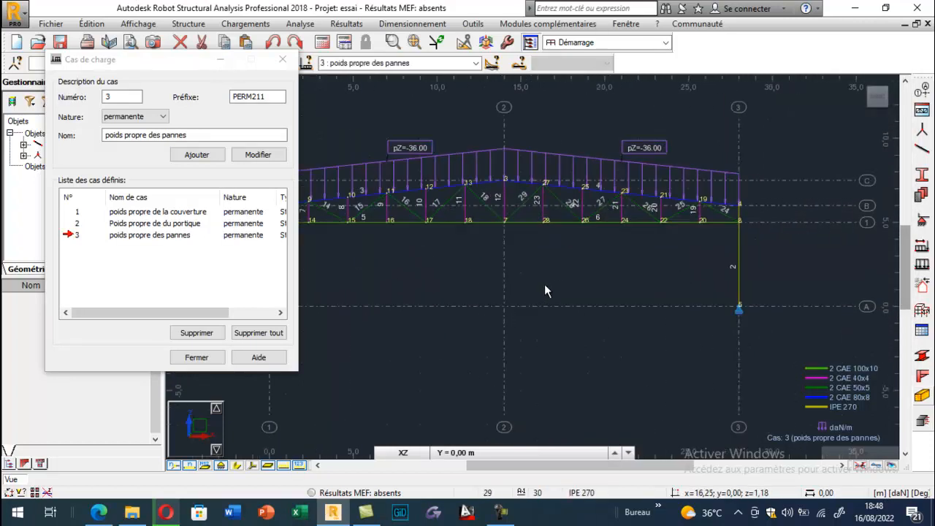
scroll(541, 291, down, 1)
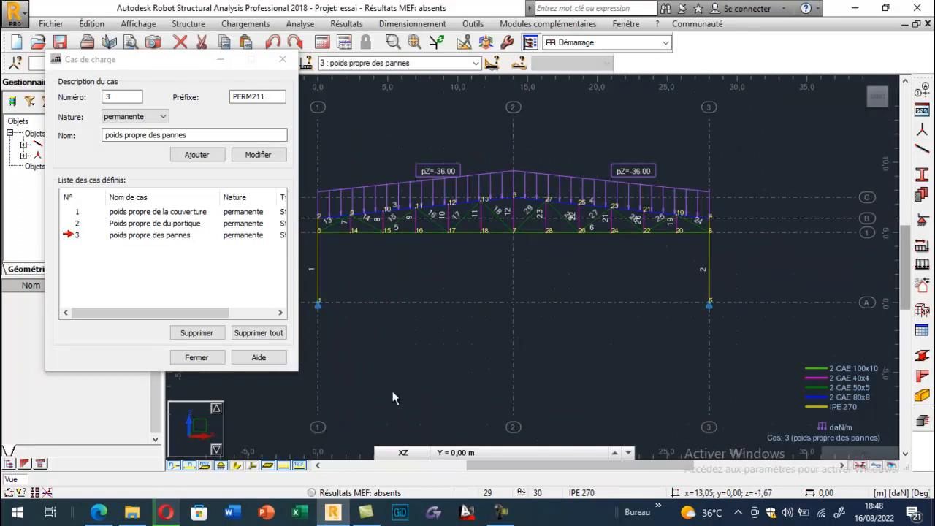
click(187, 468)
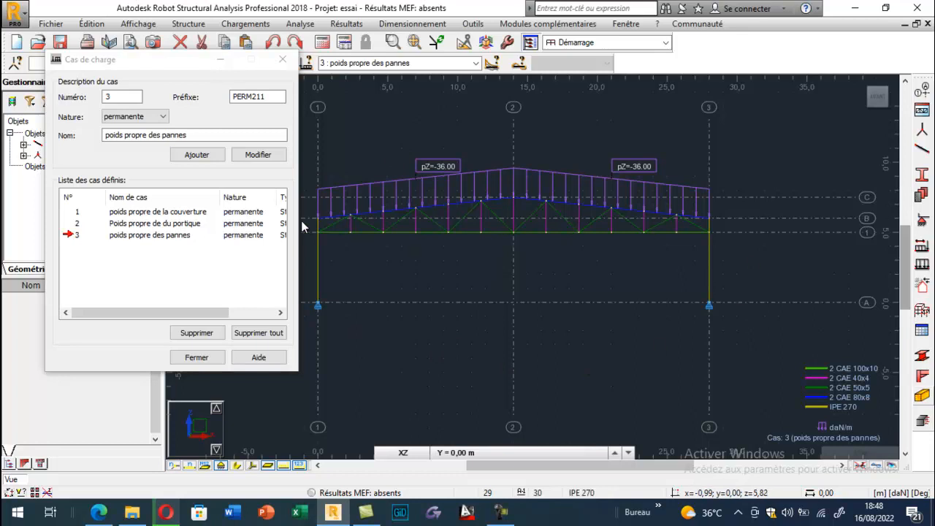
click(76, 224)
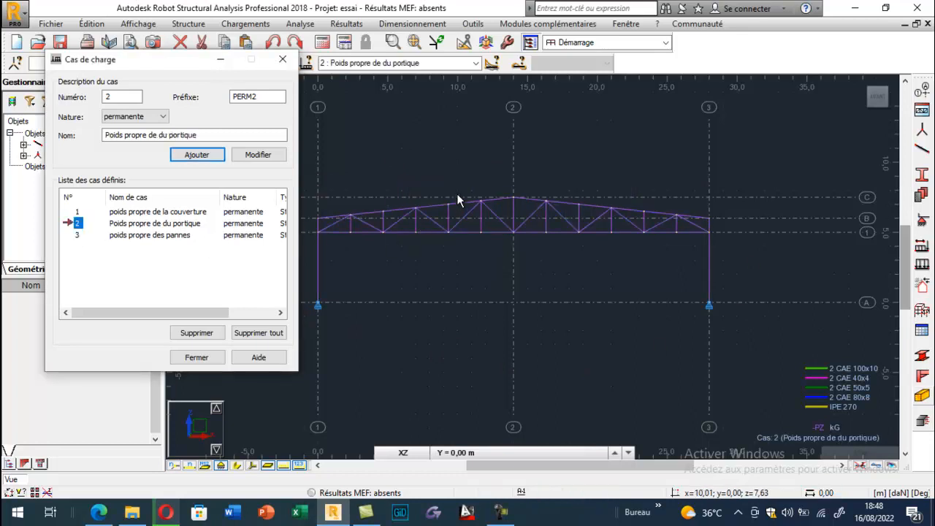